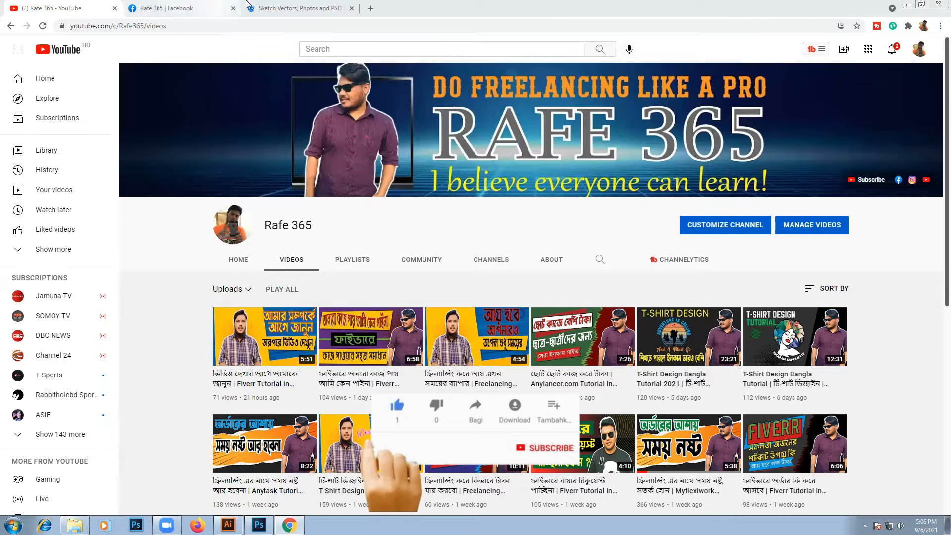
- Open the "Hand drawn beautiful lily bouquets" vector from the Freepik sketch results and download it for free
click(277, 11)
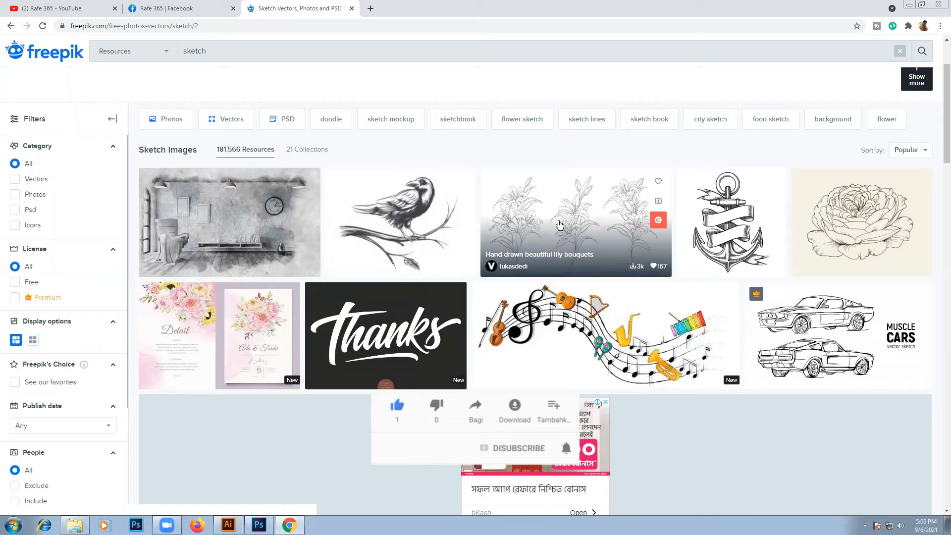
click(552, 220)
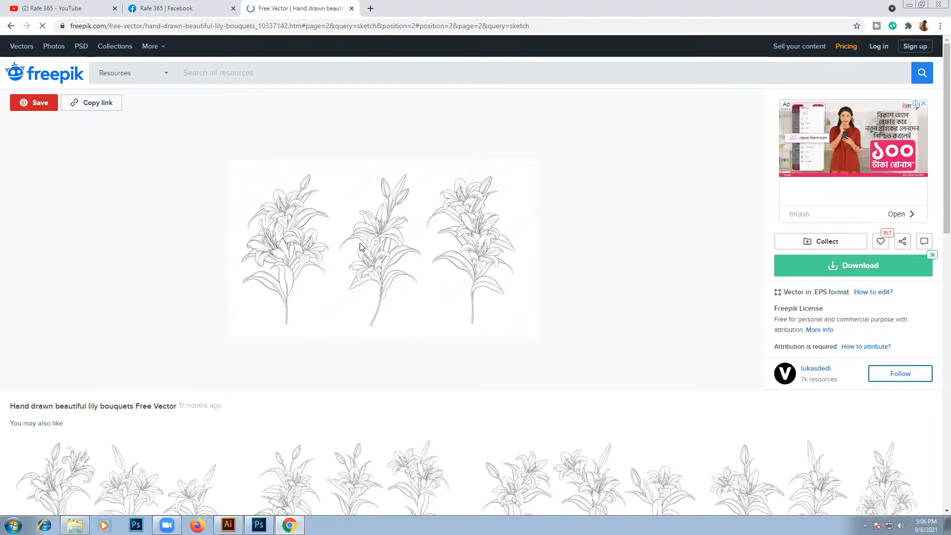
click(836, 266)
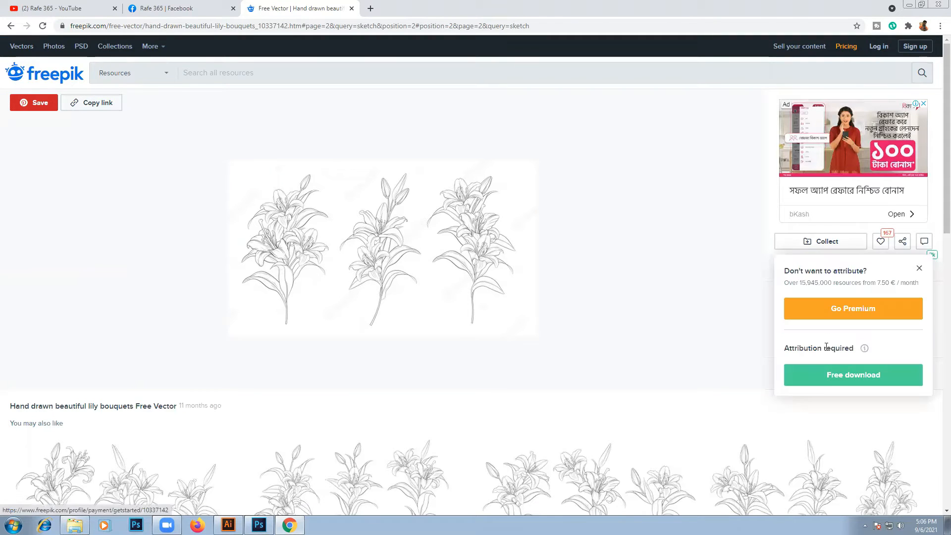
click(798, 374)
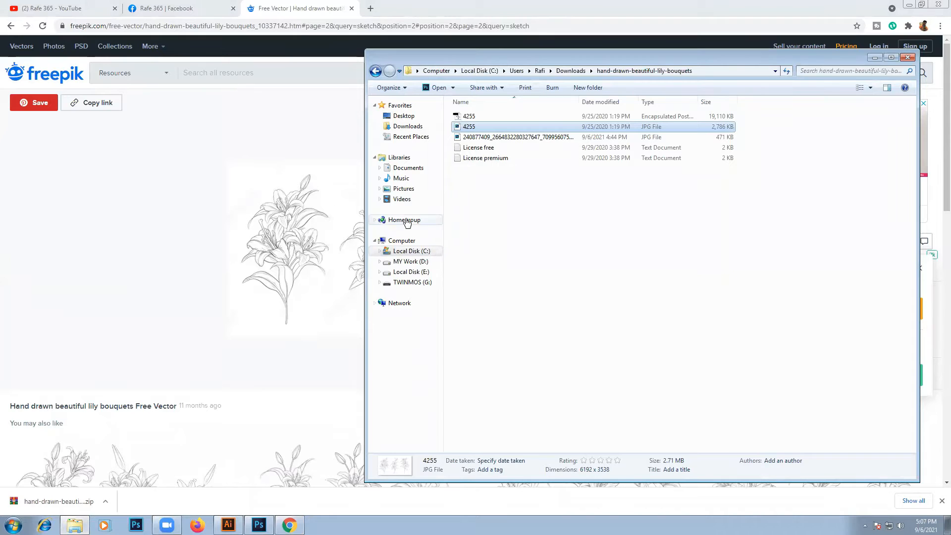
- Switch to Illustrator and create a one-artboard Letter document with the Print profile in CMYK
click(231, 524)
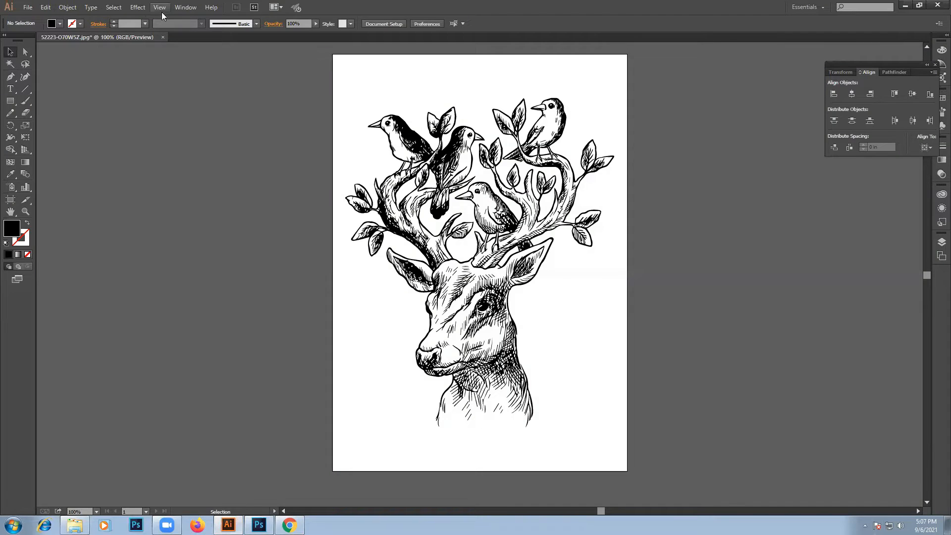
click(28, 7)
key(Escape)
key(ctrl+n)
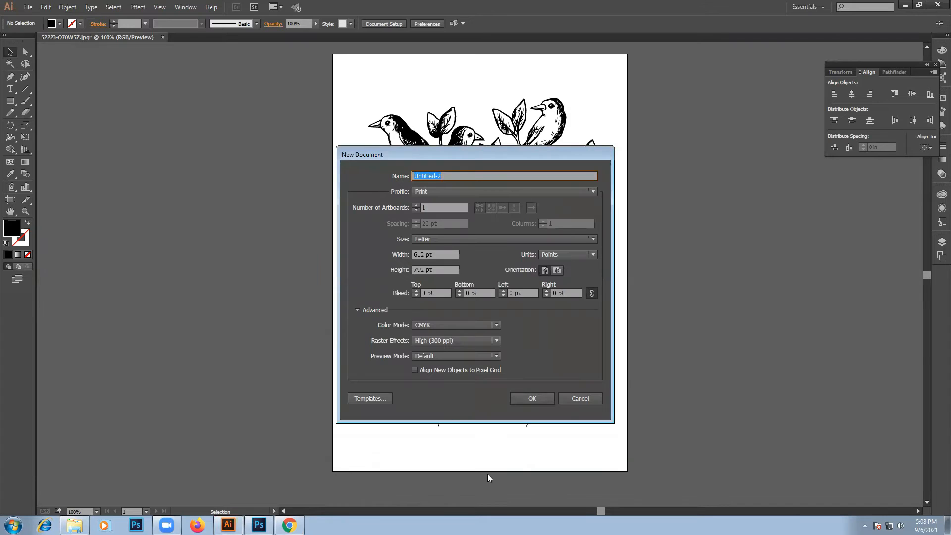
click(530, 397)
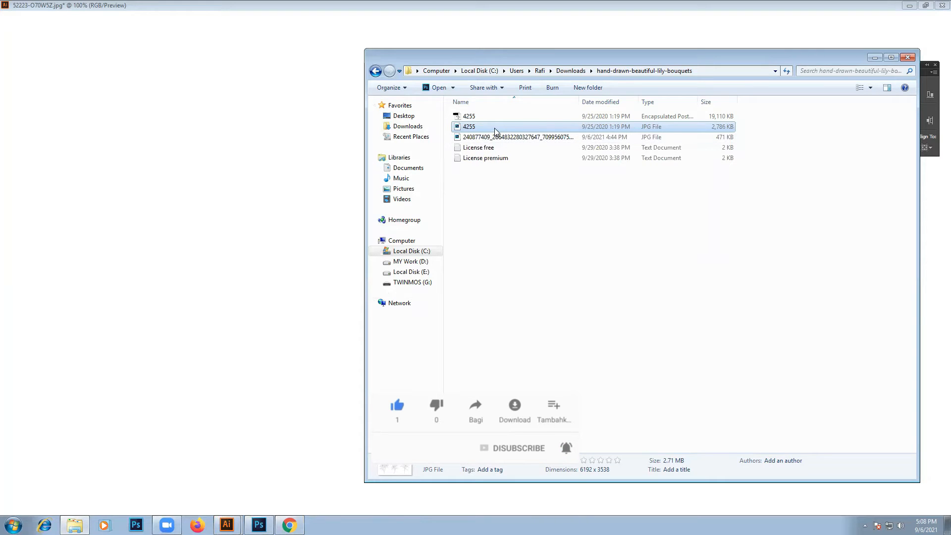
- Place the lily image 4255.jpg in the new document, scale it to about 634 pt wide and centre it horizontally on the artboard
click(874, 58)
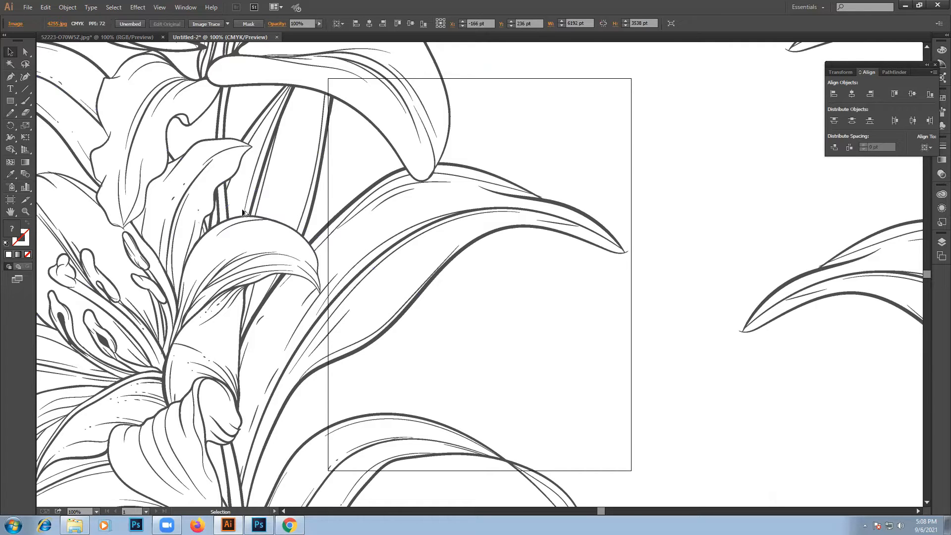
scroll(243, 212, down, 2)
scroll(244, 212, down, 1)
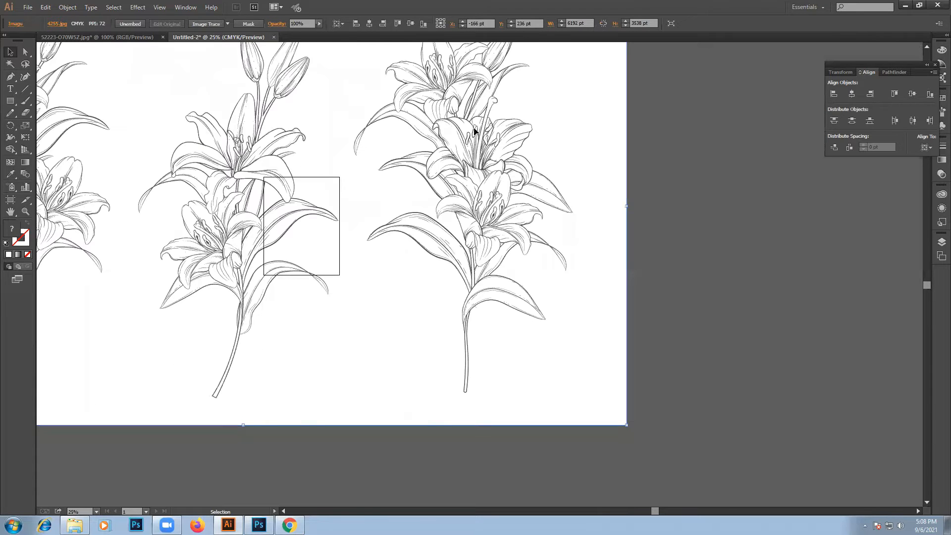
scroll(627, 203, down, 1)
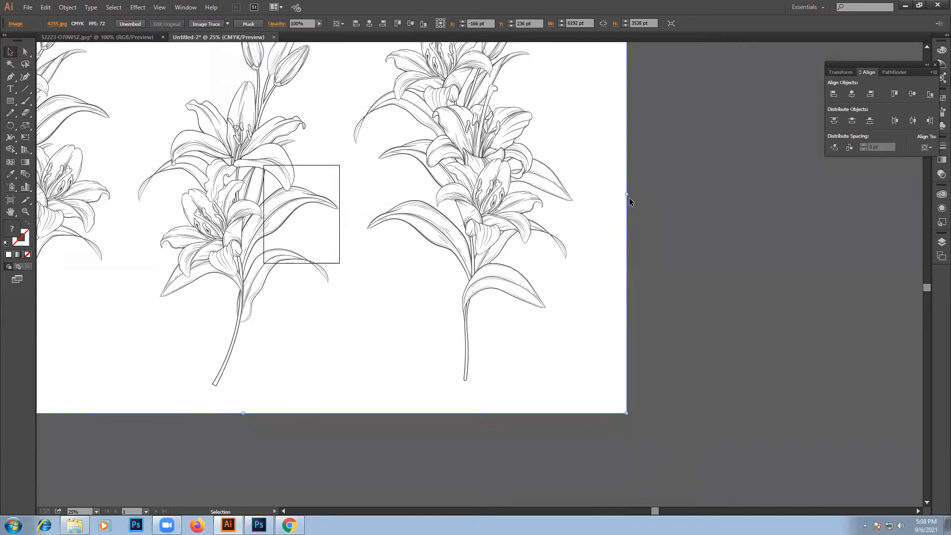
drag(627, 194, 283, 171)
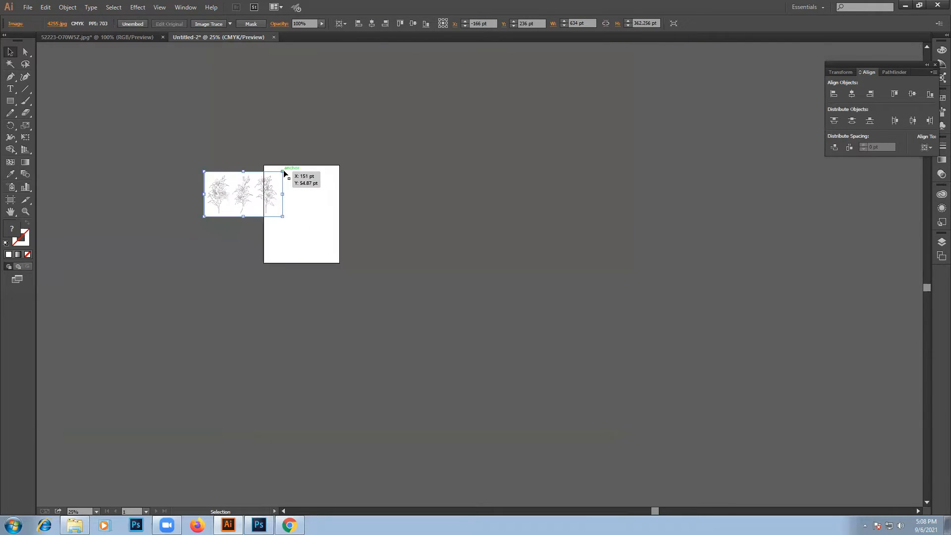
key(ctrl+0)
drag(170, 166, 453, 162)
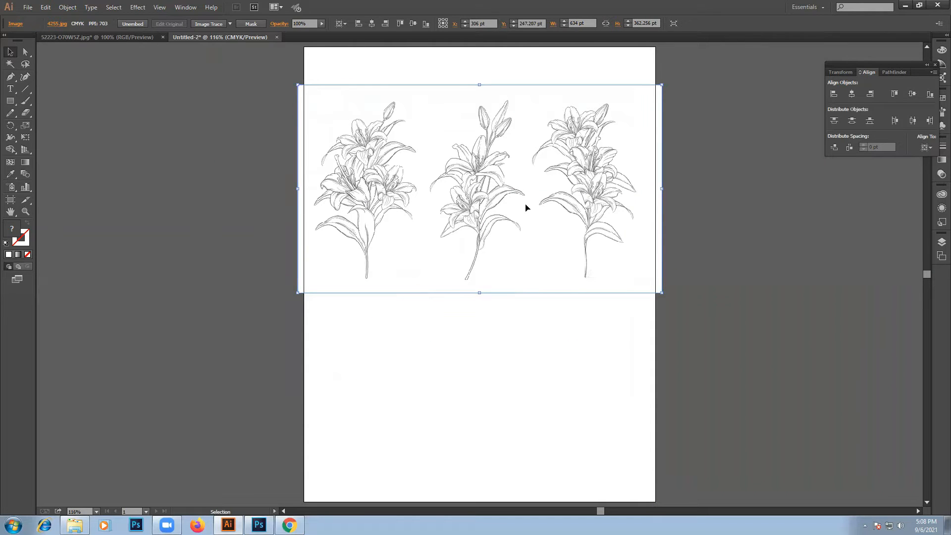
- Trace the lily image with Image Trace using the Default preset in Black and White mode with preview on
click(186, 7)
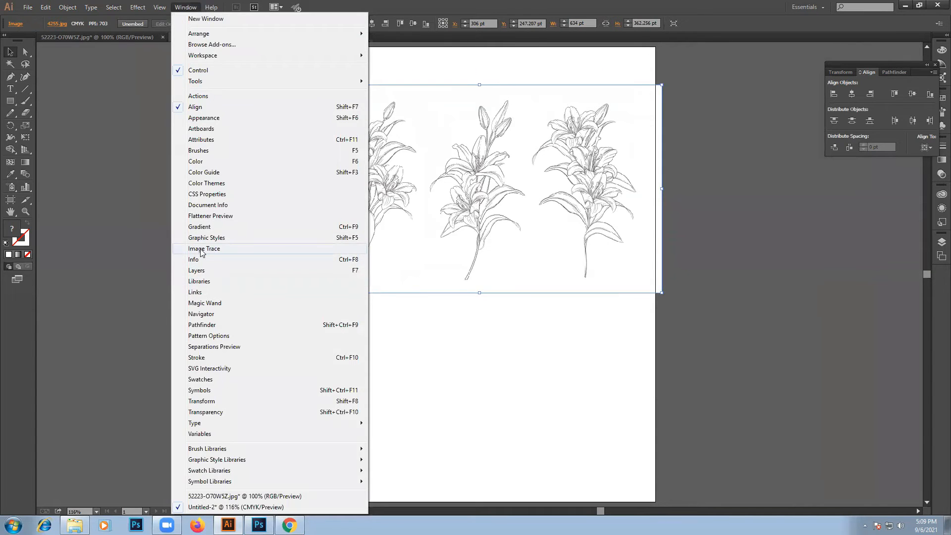
click(203, 249)
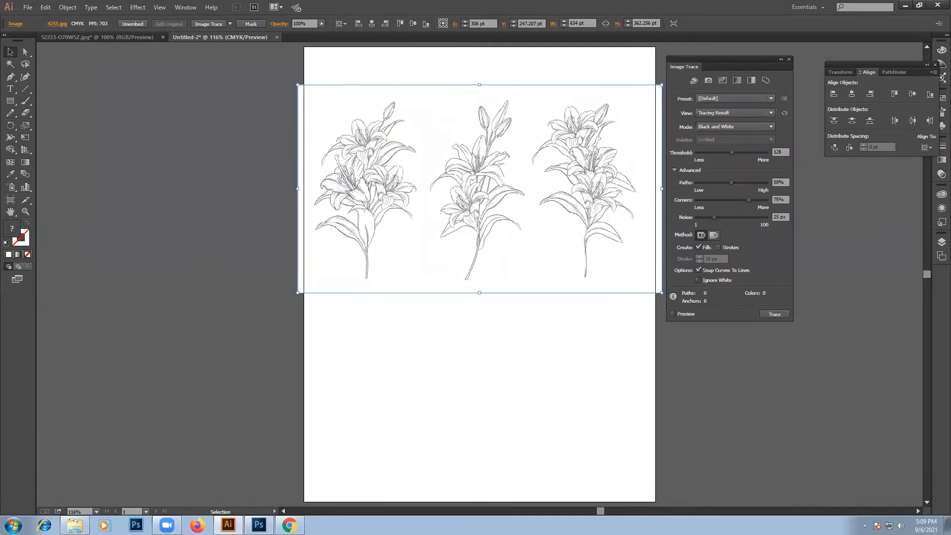
drag(709, 57, 748, 62)
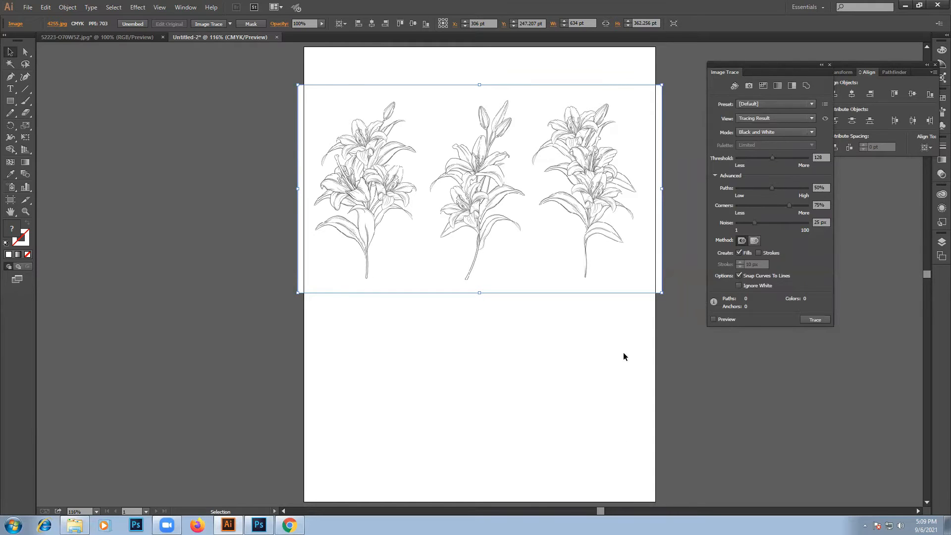
click(715, 319)
click(531, 273)
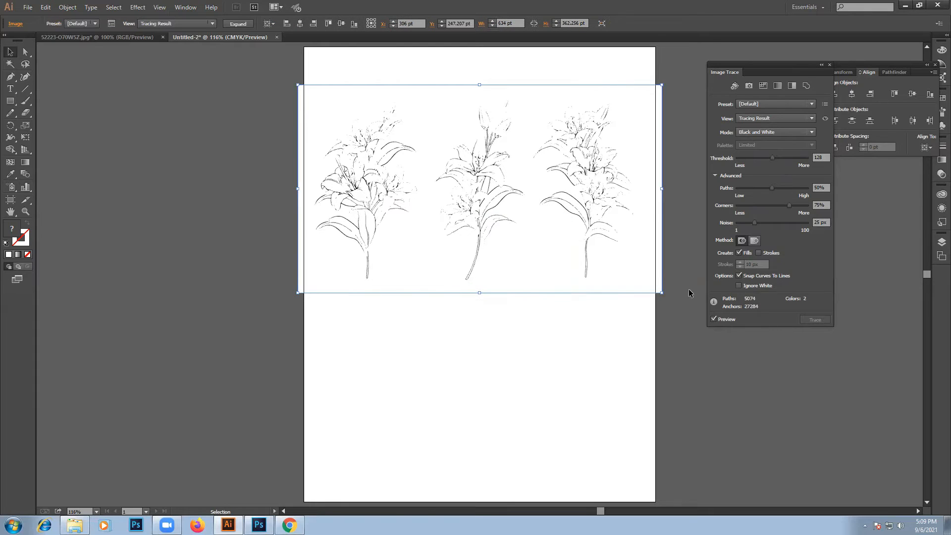
- Set the trace to ignore white and expand it into vector paths
click(739, 286)
click(243, 23)
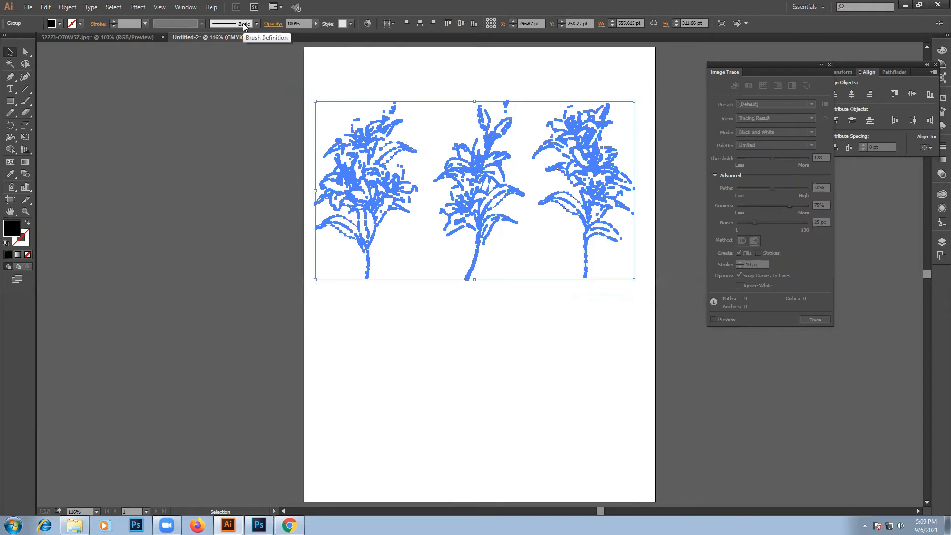
click(515, 433)
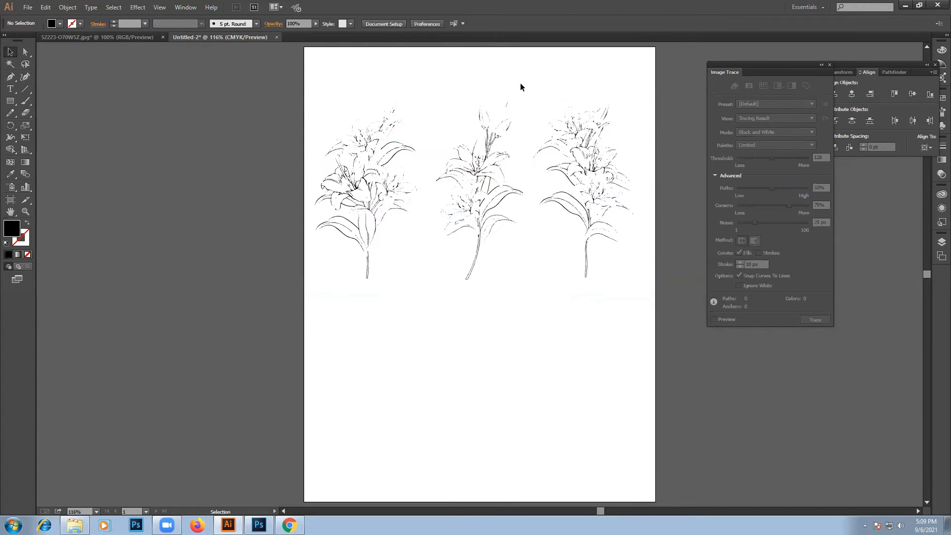
- Move the expanded lily artwork off the artboard onto the grey canvas beside it
drag(325, 76, 622, 318)
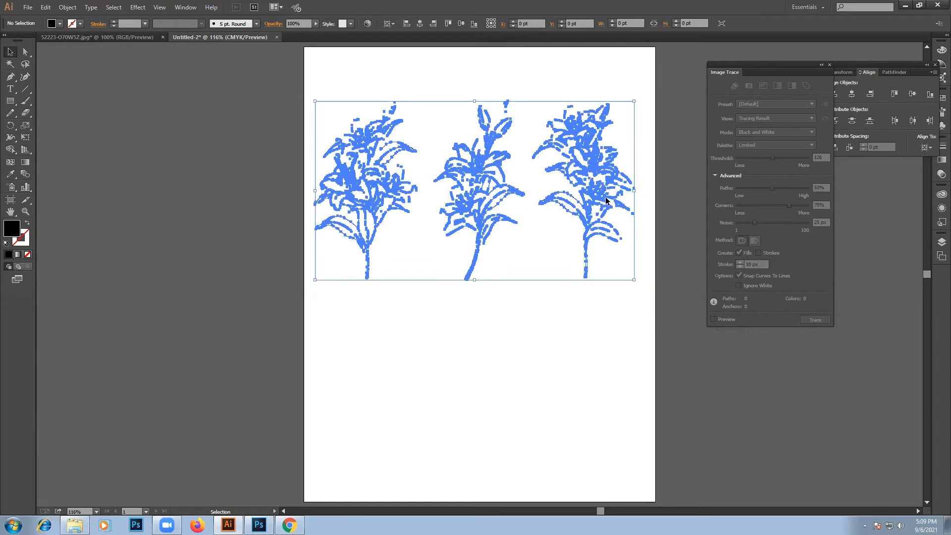
mouse_move(525, 181)
mouse_down()
mouse_move(213, 180)
mouse_move(261, 179)
mouse_up()
click(257, 102)
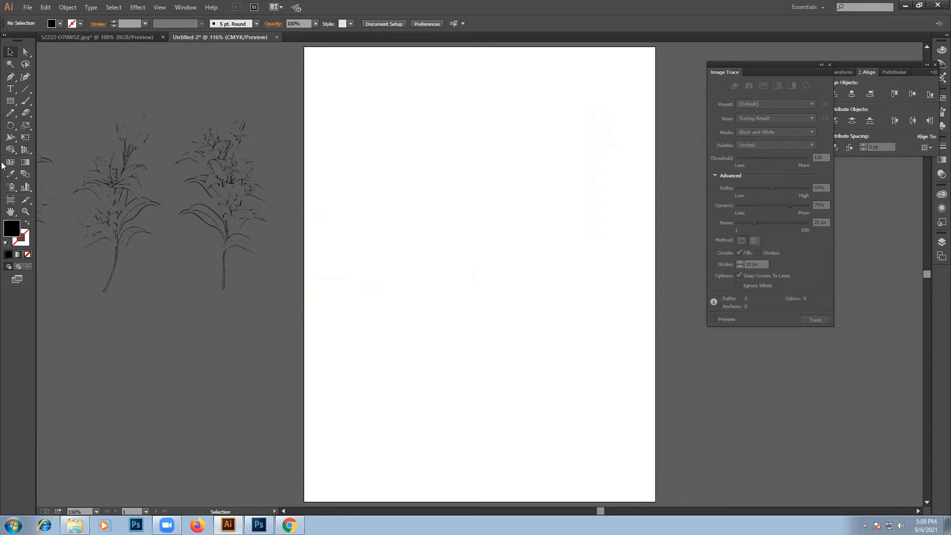
- Examine the line quality of the traced lilies up close, then fit the artboard and close Image Trace
click(11, 211)
click(29, 213)
click(211, 163)
click(211, 163)
click(211, 164)
click(11, 212)
mouse_move(382, 225)
mouse_down()
mouse_move(651, 417)
mouse_move(547, 380)
mouse_move(373, 254)
mouse_up()
drag(622, 292, 369, 297)
drag(516, 259, 427, 265)
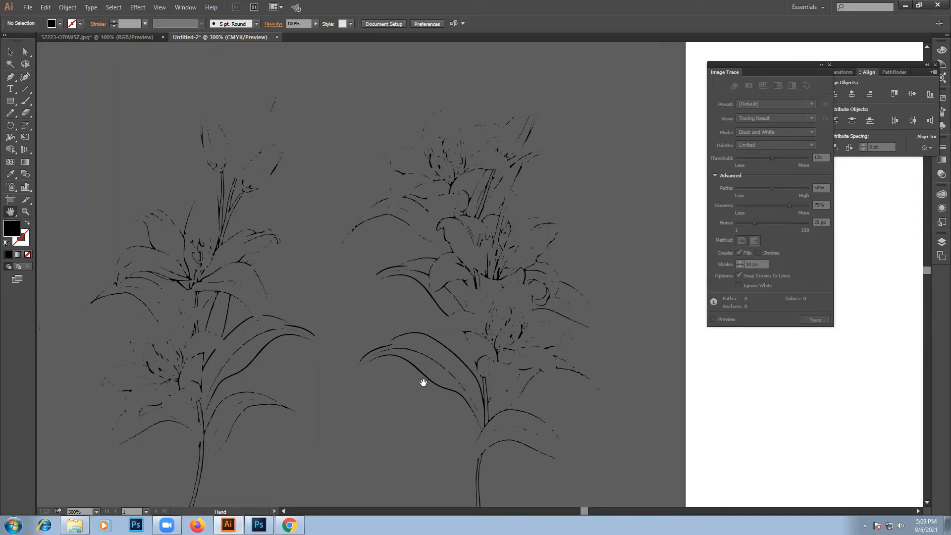
key(v)
key(ctrl+0)
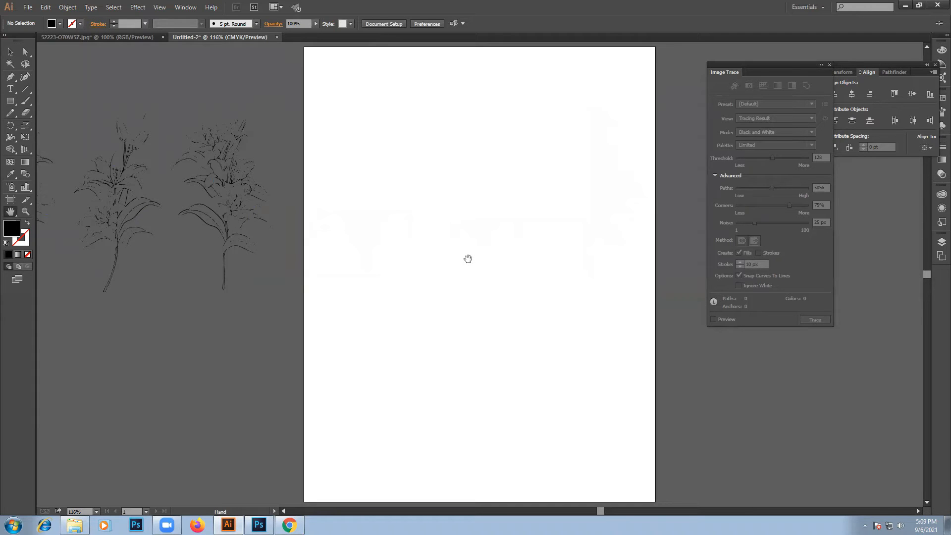
click(829, 65)
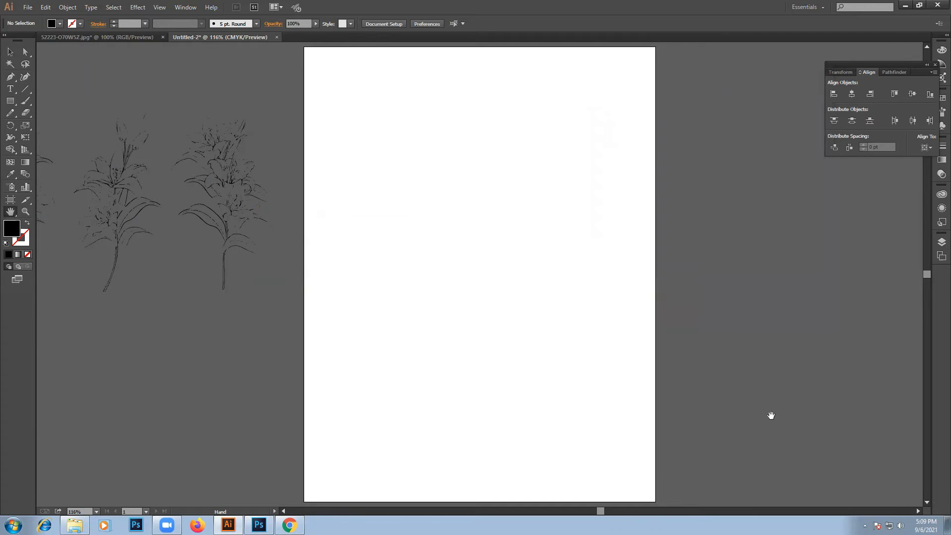
- Switch to Photoshop, open 4255.jpg from the lily bouquets folder and unlock its Background layer
click(74, 525)
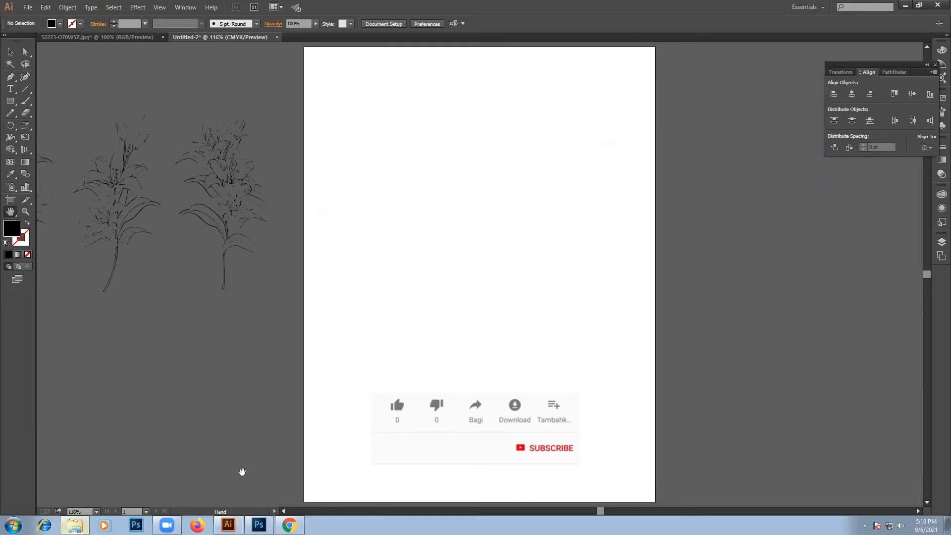
click(259, 525)
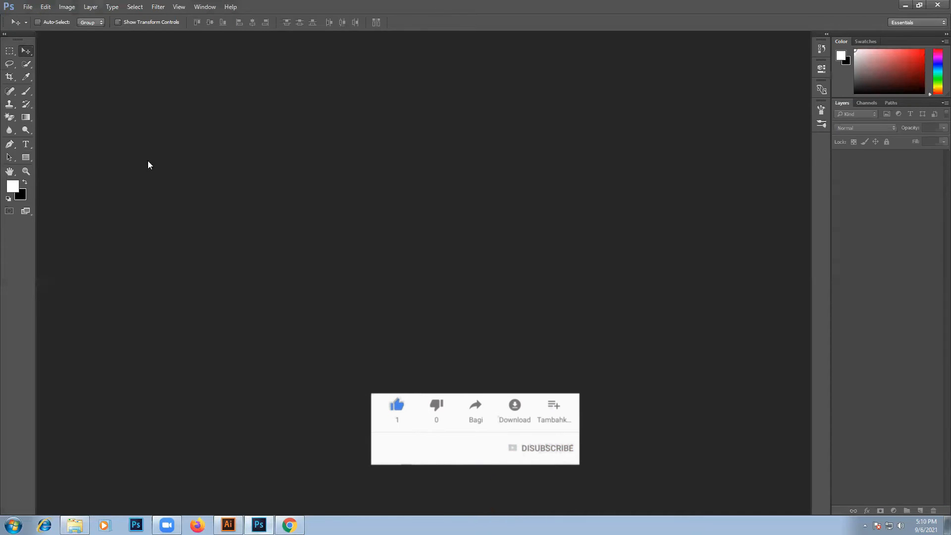
click(75, 524)
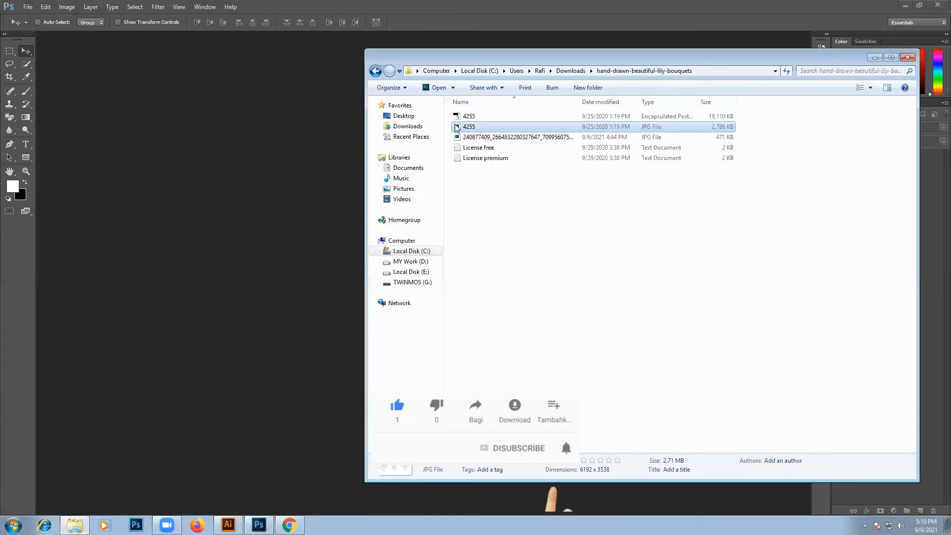
click(141, 189)
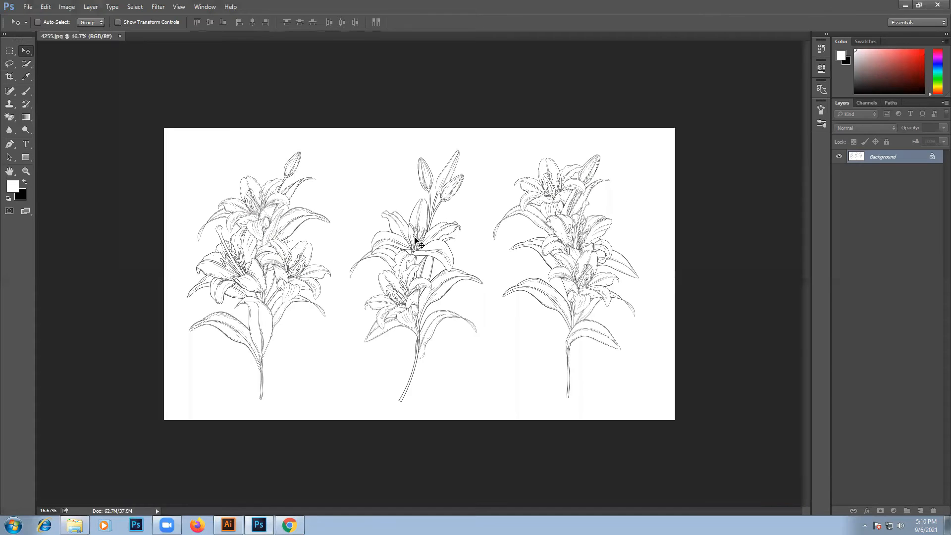
click(932, 156)
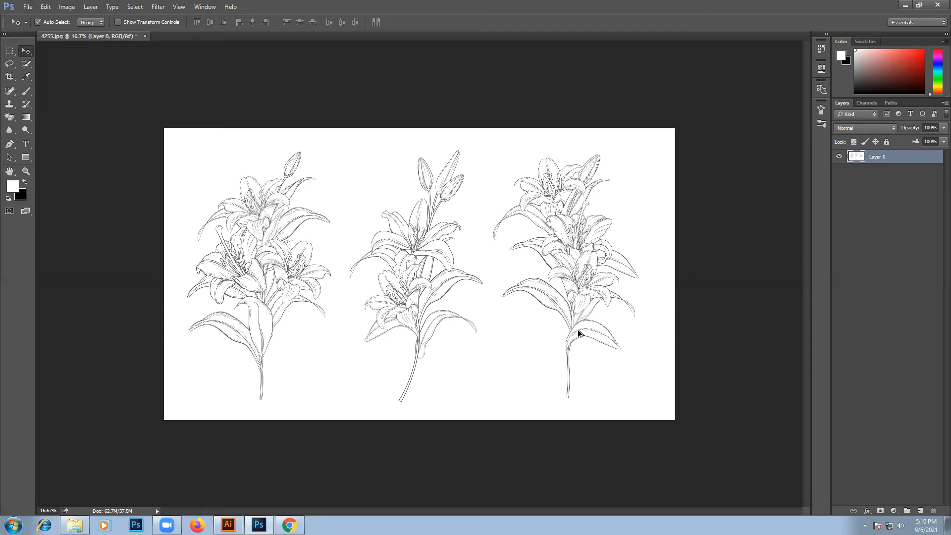
- Set the lily image's resolution to 100 pixels/inch with resampling on
key(ctrl+alt+i)
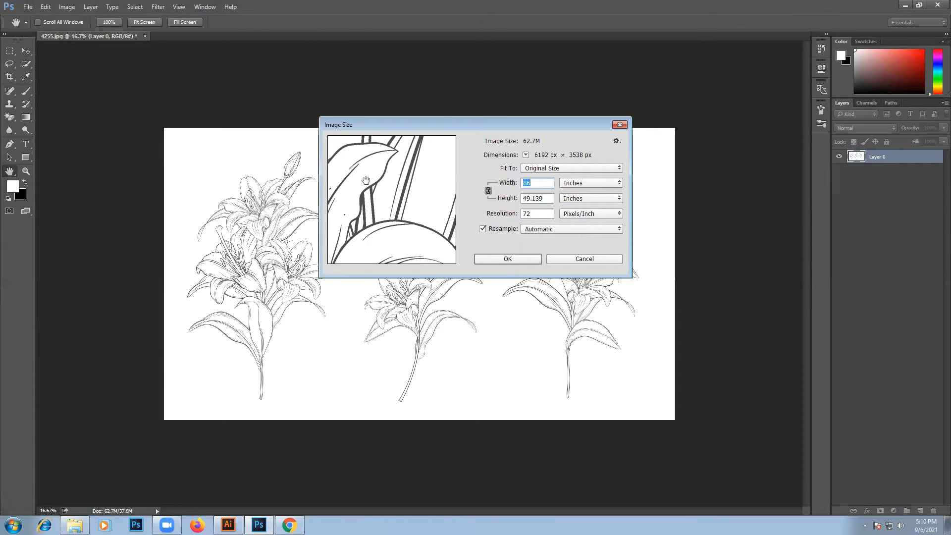
click(533, 213)
drag(533, 213, 520, 214)
text(1)
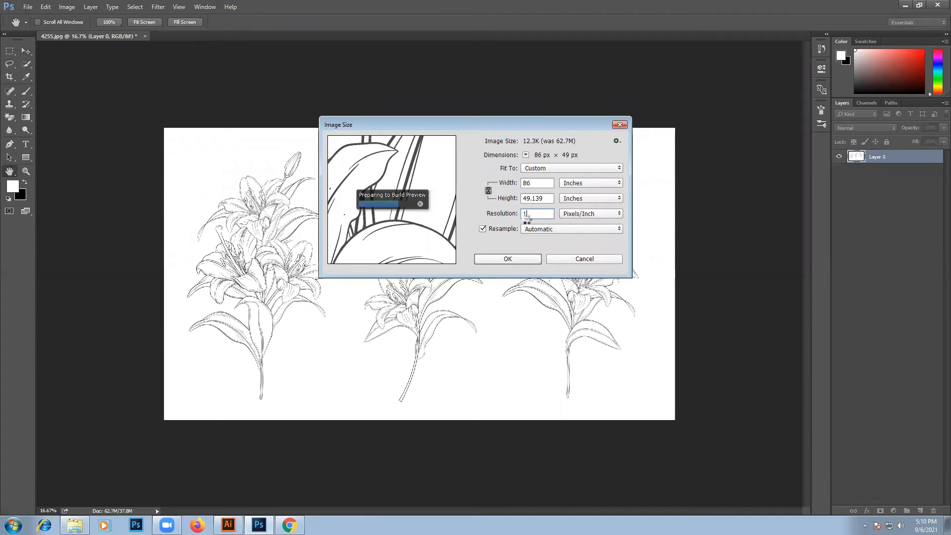
text(00)
click(507, 259)
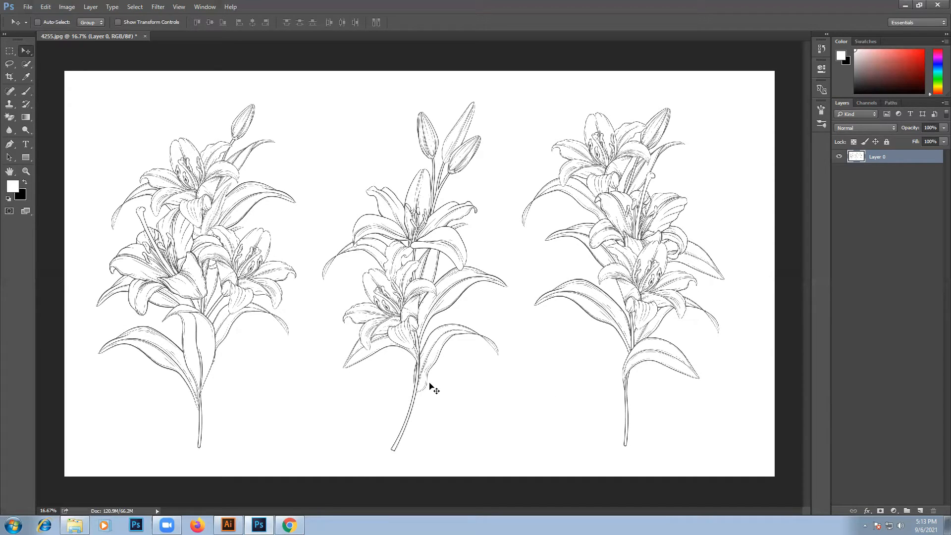
- Darken the lily line art with a Levels adjustment, setting the black input level to 183
key(ctrl)
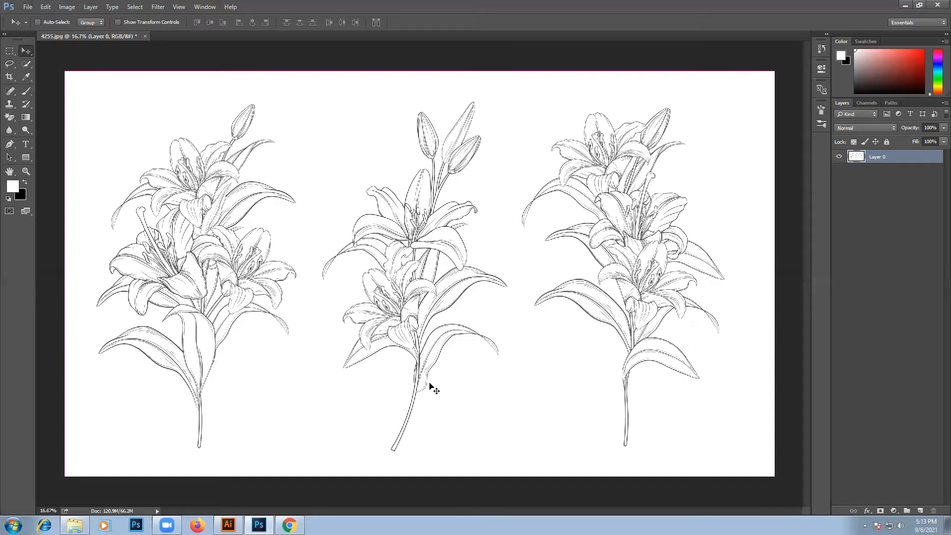
key(ctrl+l)
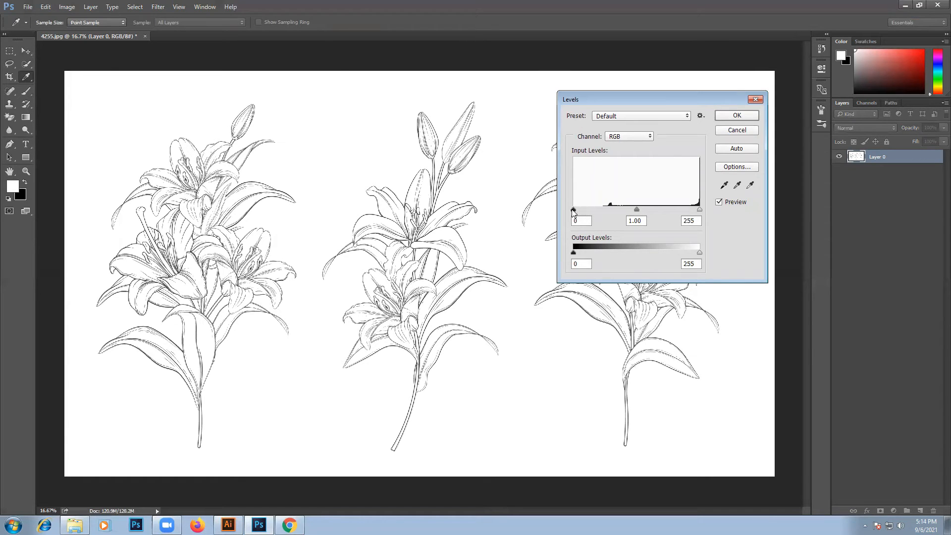
mouse_move(573, 210)
mouse_down()
mouse_move(675, 210)
mouse_move(652, 211)
mouse_move(664, 211)
mouse_up()
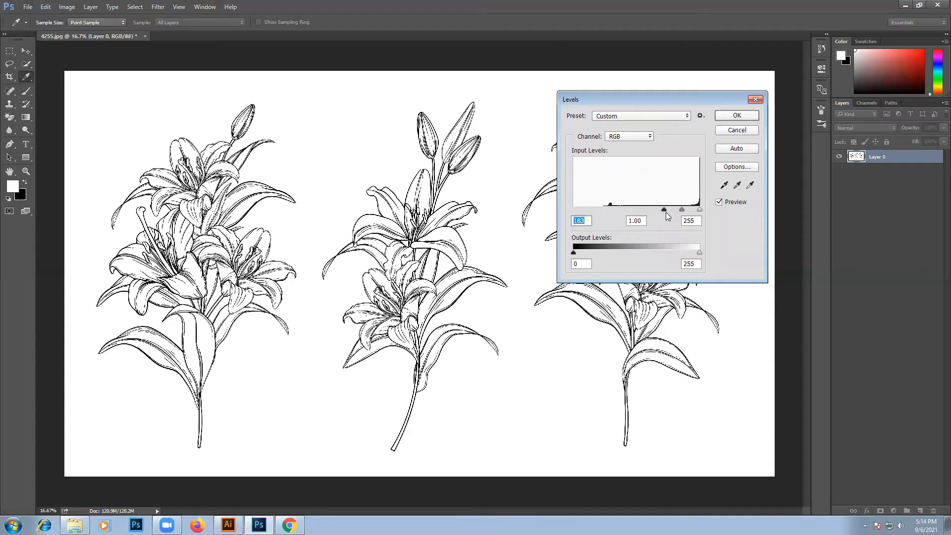
click(734, 116)
key(v)
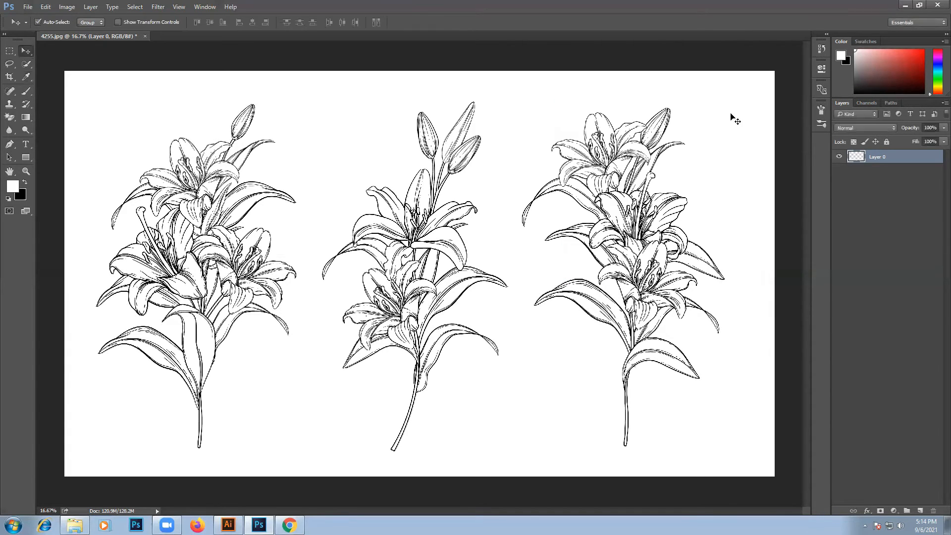
- Save the darkened lilies as a JPEG named 4255 in the hand-drawn-beautiful-lily-bouquets folder, replacing the existing file
click(28, 7)
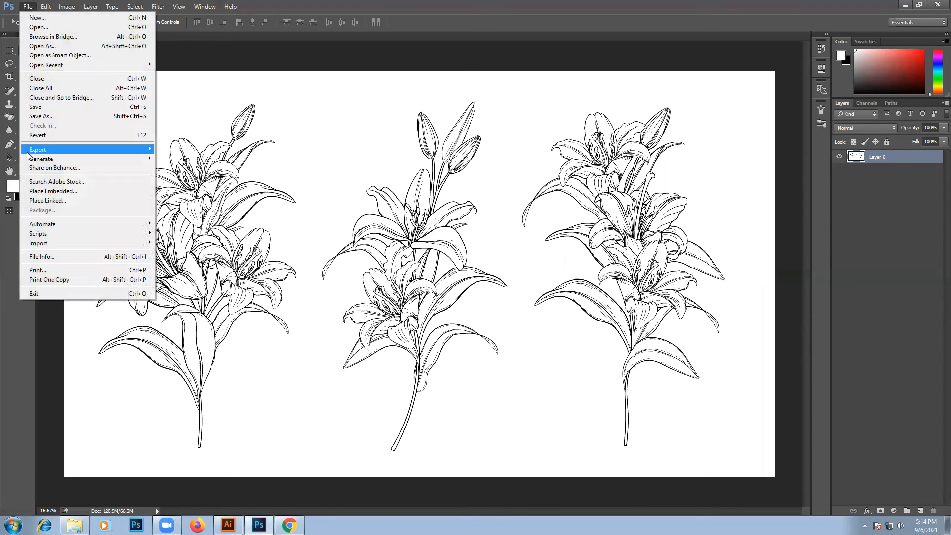
click(43, 14)
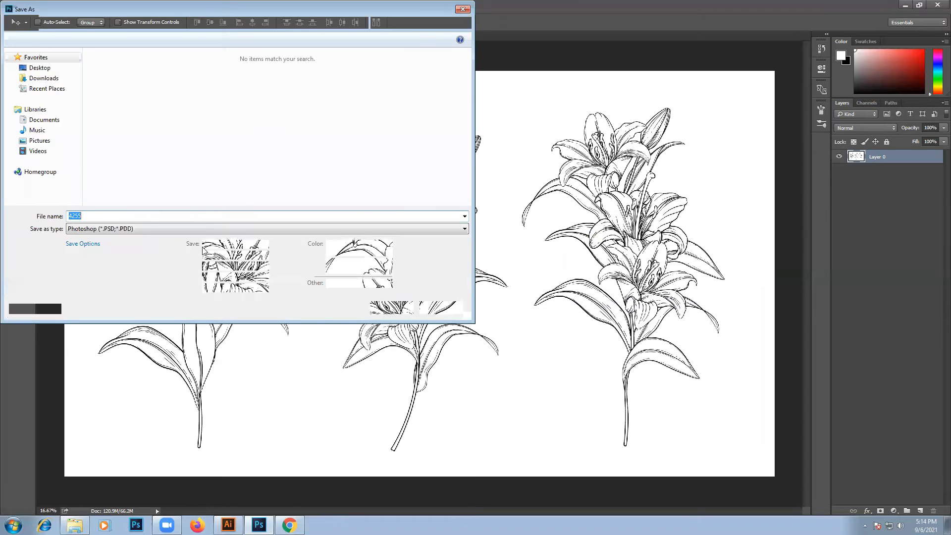
click(126, 230)
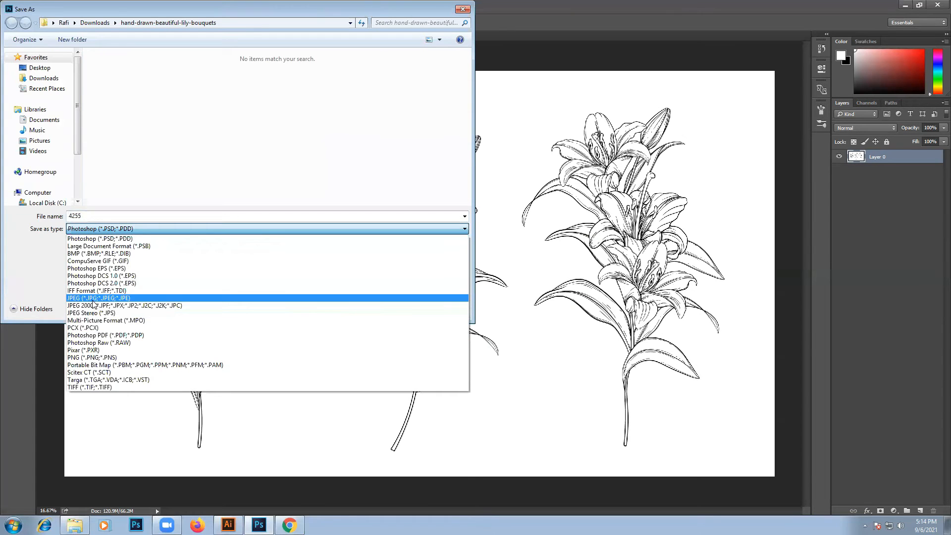
click(94, 298)
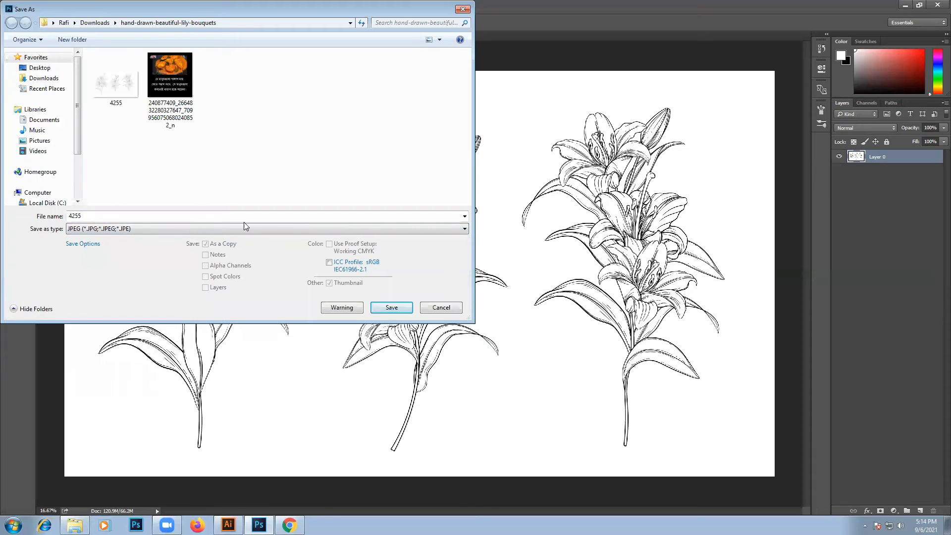
click(384, 306)
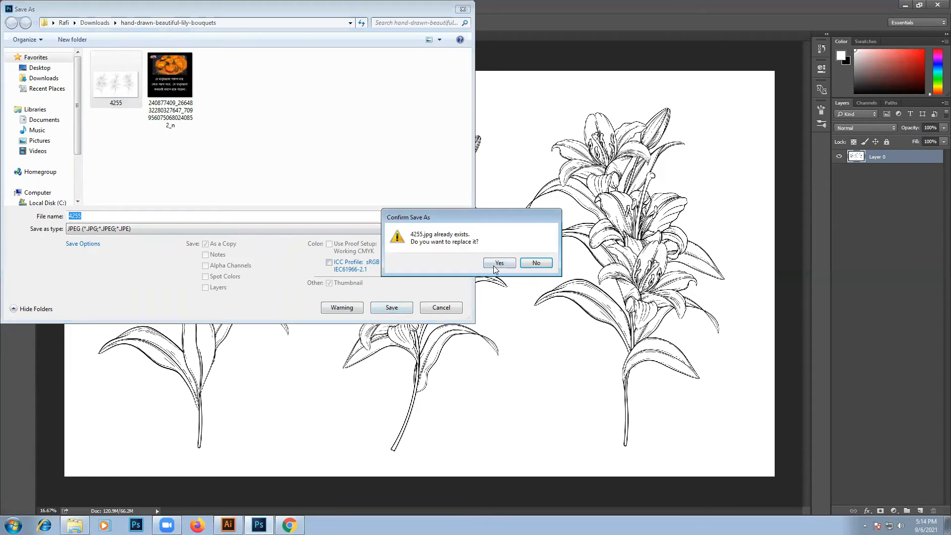
click(494, 265)
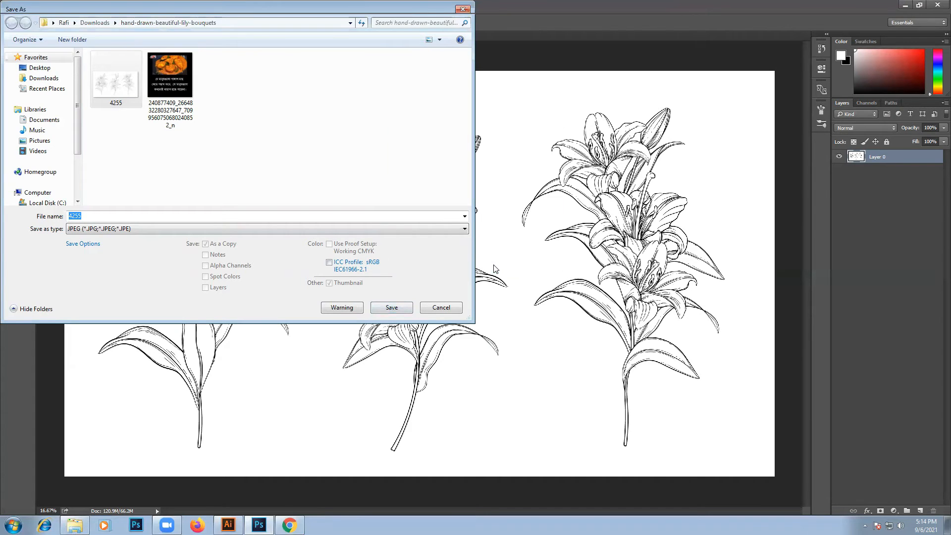
click(532, 144)
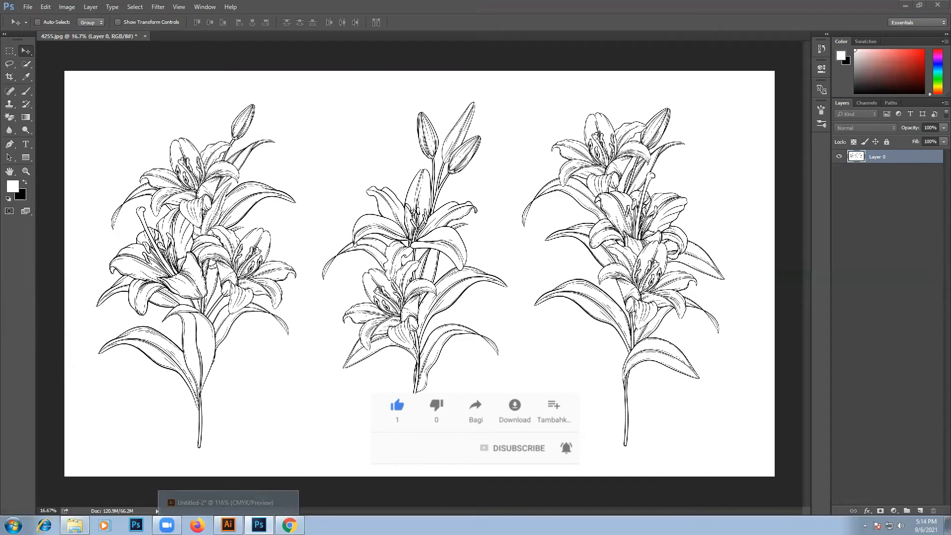
- Switch to Illustrator and bring the updated 4255.jpg from the lily bouquets folder into Untitled-2
click(75, 524)
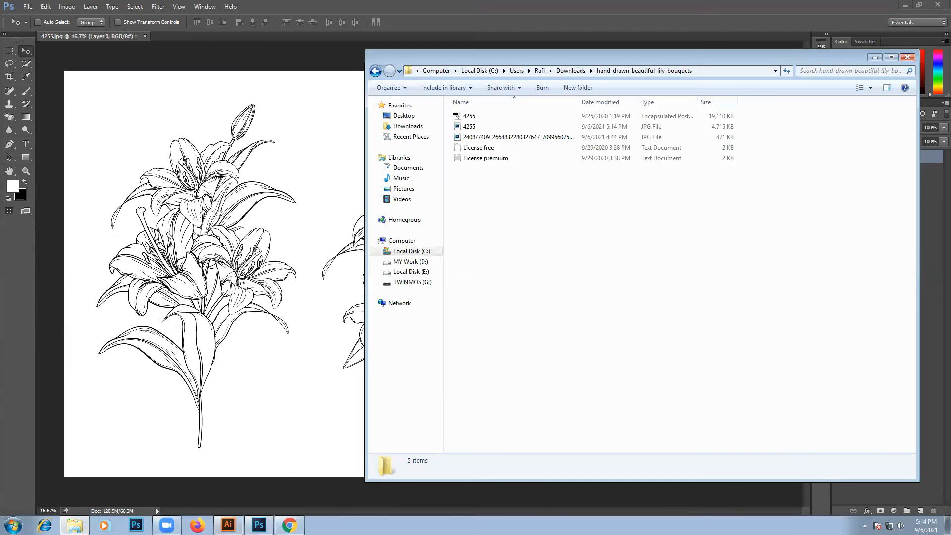
click(228, 525)
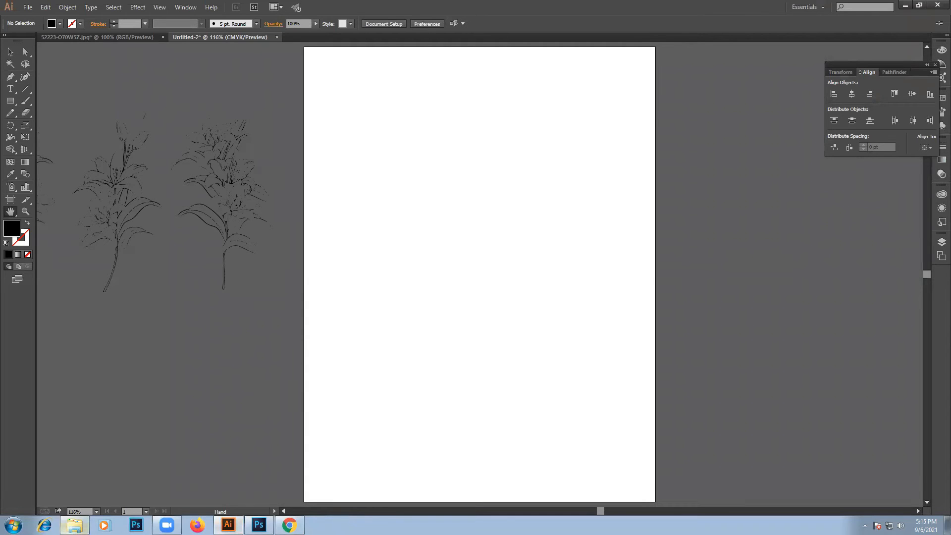
click(74, 525)
click(469, 126)
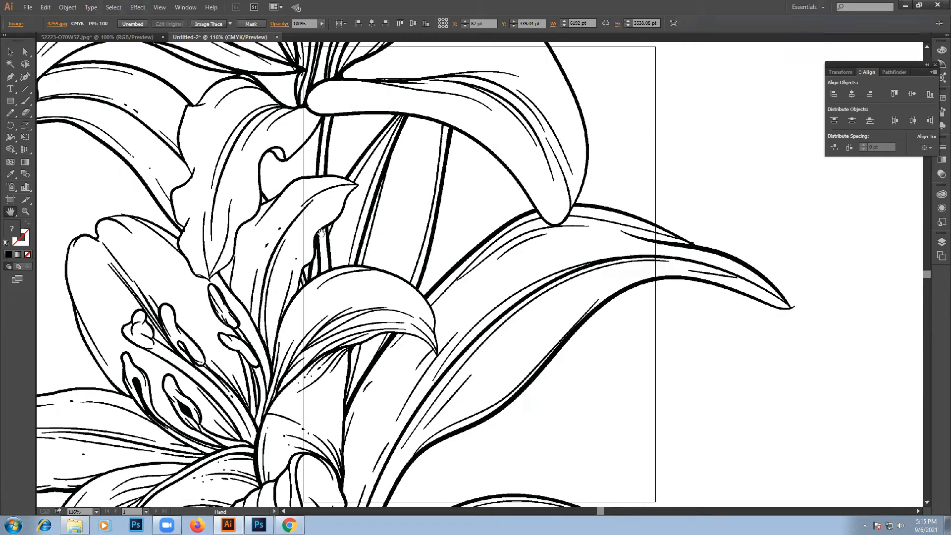
- Scale the lily image down proportionally to about 635 x 363 pt and position it across the middle of the artboard
scroll(321, 233, down, 2)
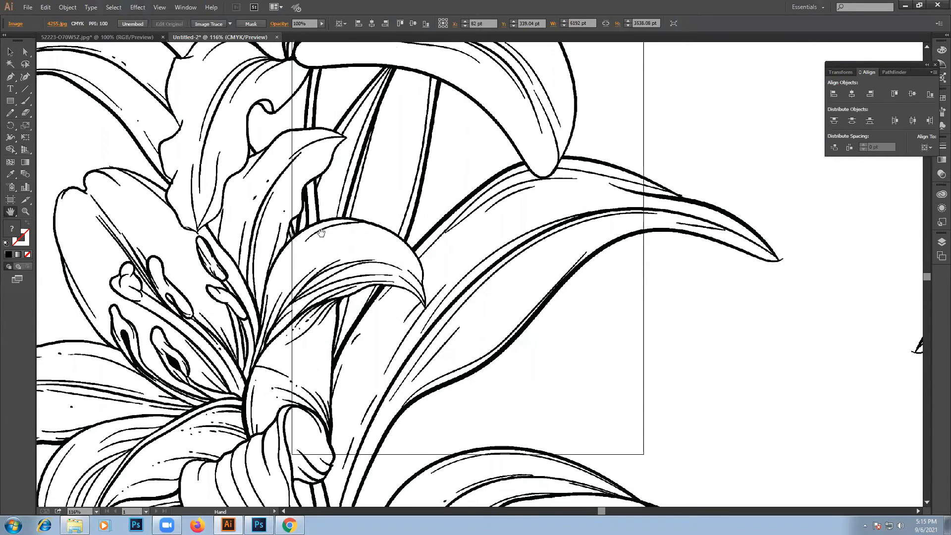
alt+scroll(321, 234, down, 4)
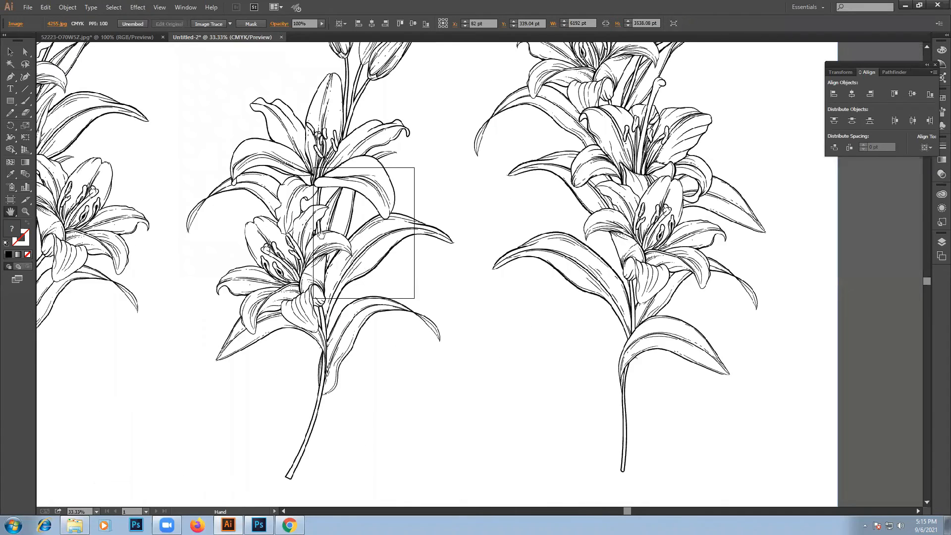
alt+scroll(321, 234, down, 1)
click(7, 52)
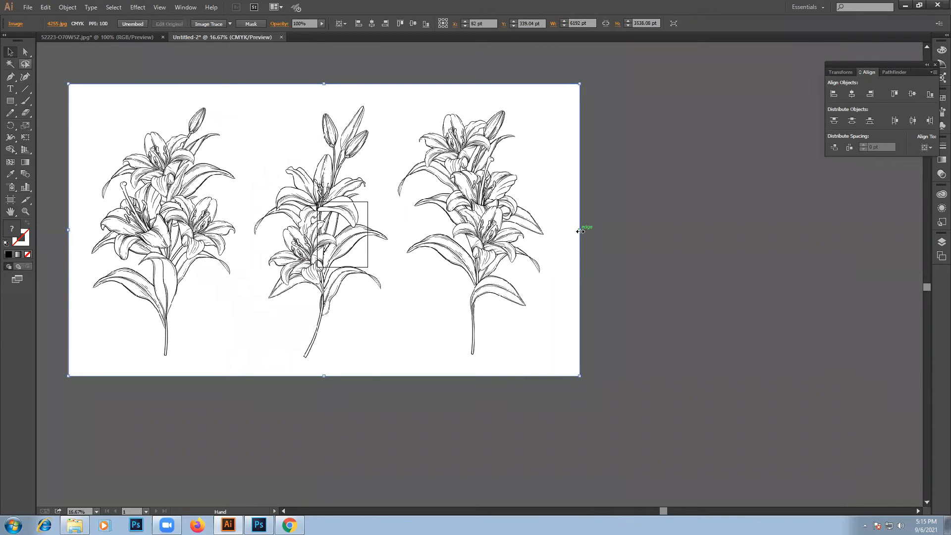
drag(580, 231, 399, 233)
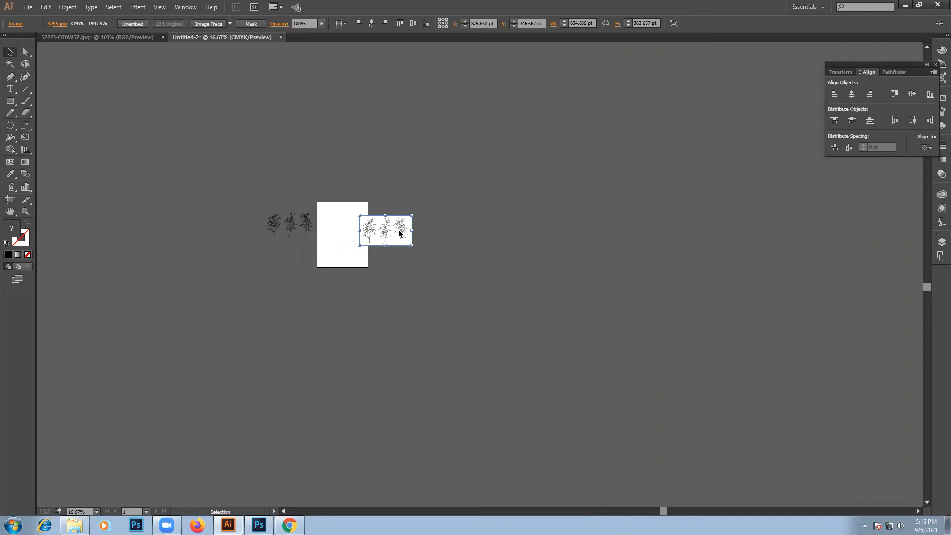
key(ctrl+0)
drag(694, 245, 454, 272)
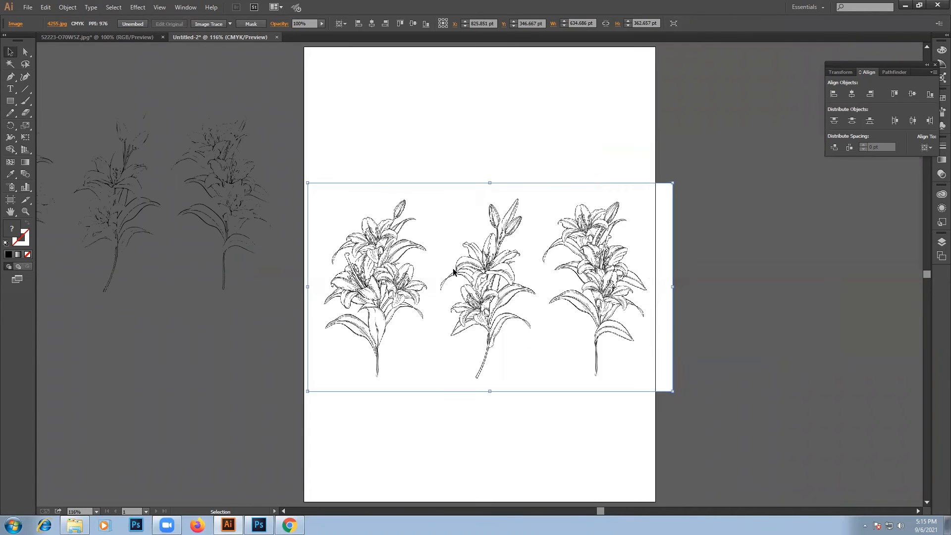
drag(559, 279, 543, 280)
- Image Trace the lily image in Black and White mode with Ignore White on, and expand the result
click(186, 7)
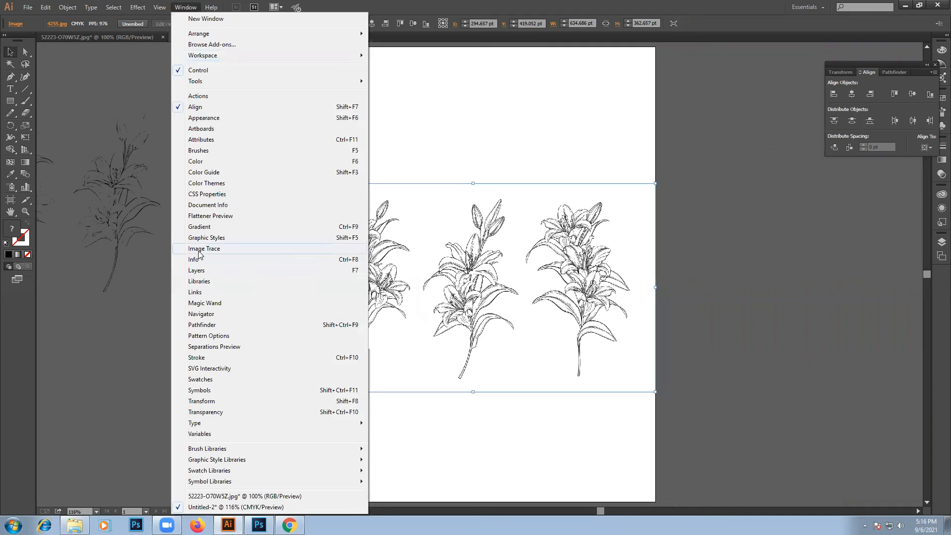
click(199, 249)
click(715, 319)
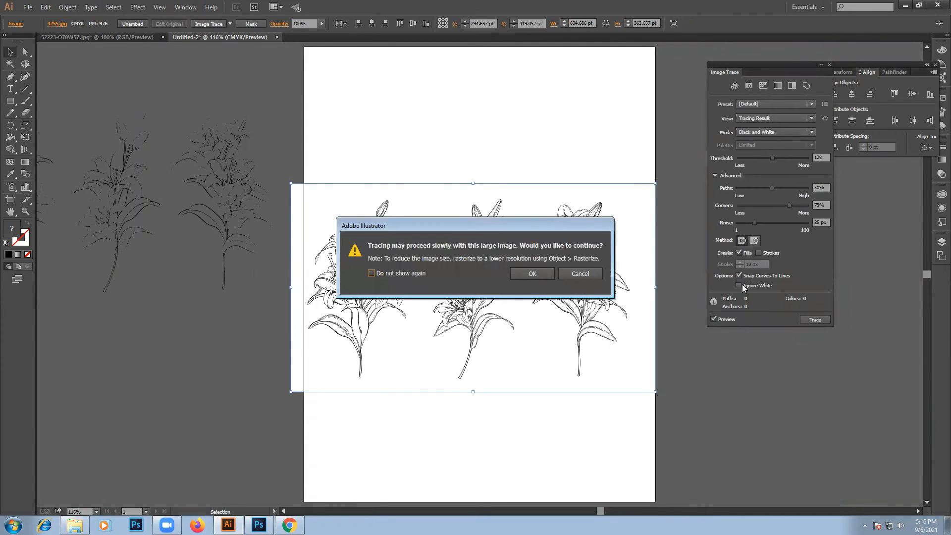
click(536, 276)
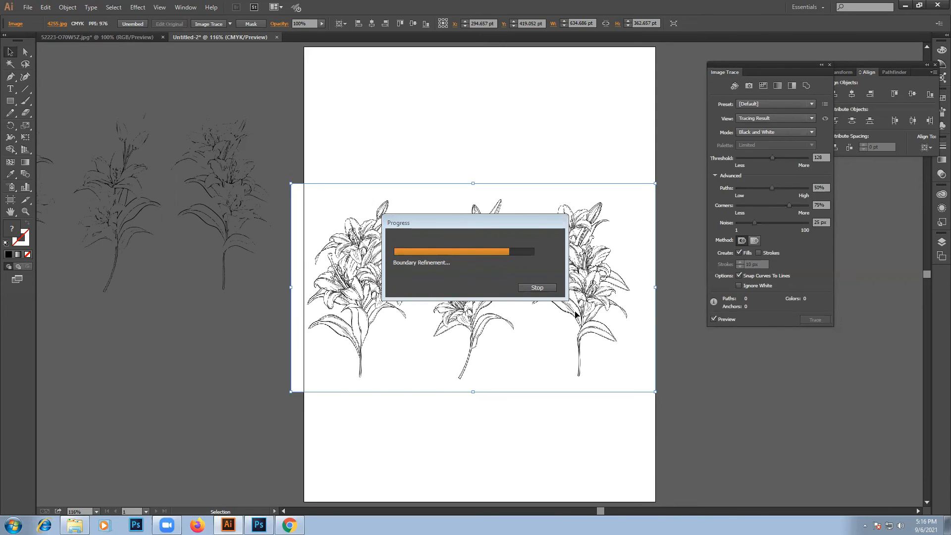
click(739, 285)
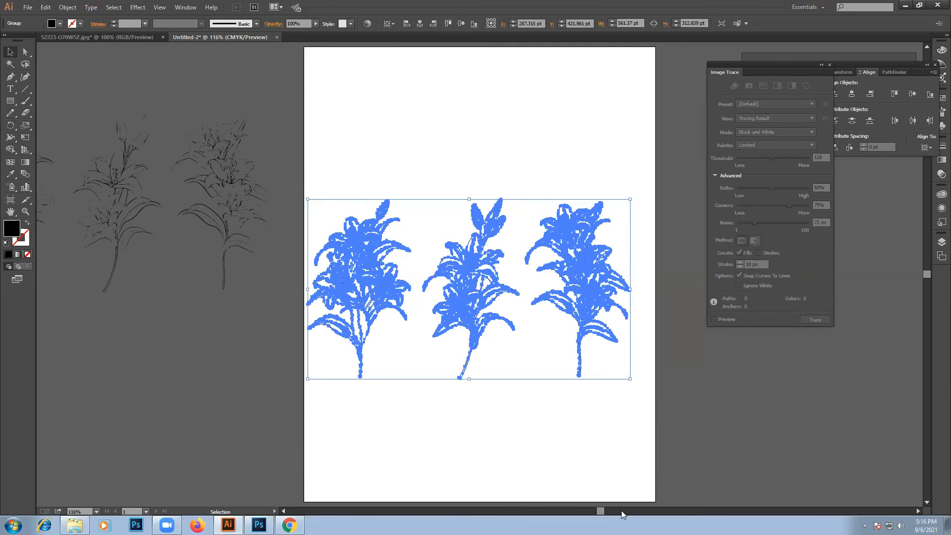
- Move the new lily trace off the artboard, below the earlier trace, and compare the two
drag(568, 264, 221, 380)
key(ctrl+z)
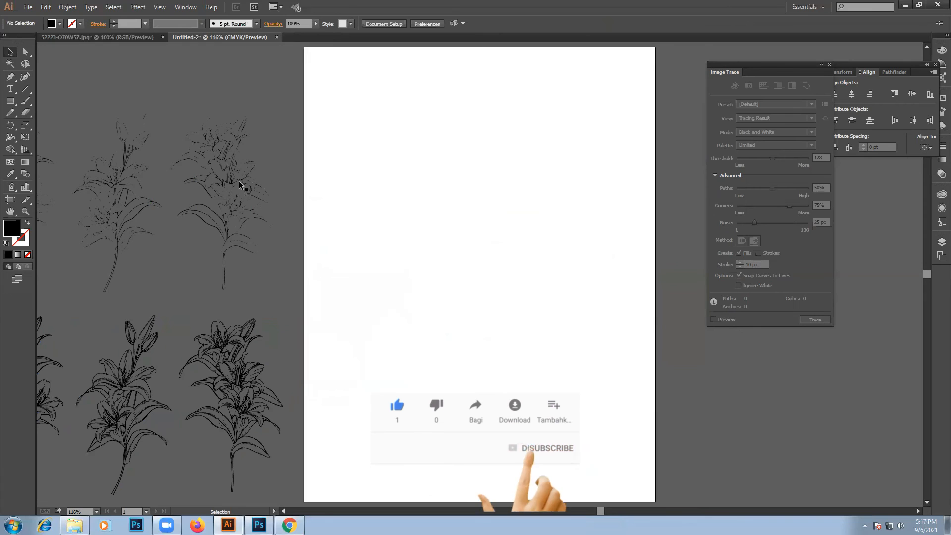
click(227, 154)
key(ctrl+shift+z)
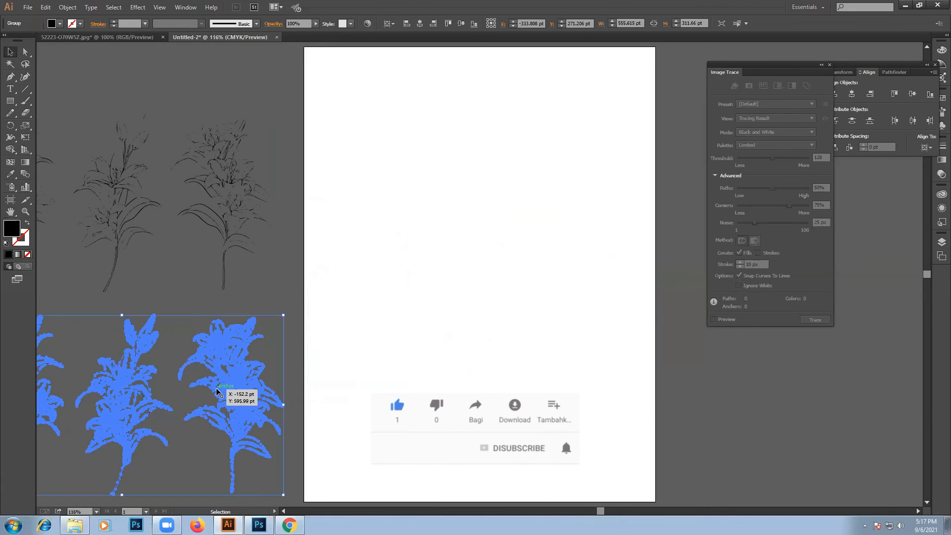
- Move the new lily trace back over the artboard and enlarge it proportionally to about 1095 x 610 pt
drag(224, 386, 484, 277)
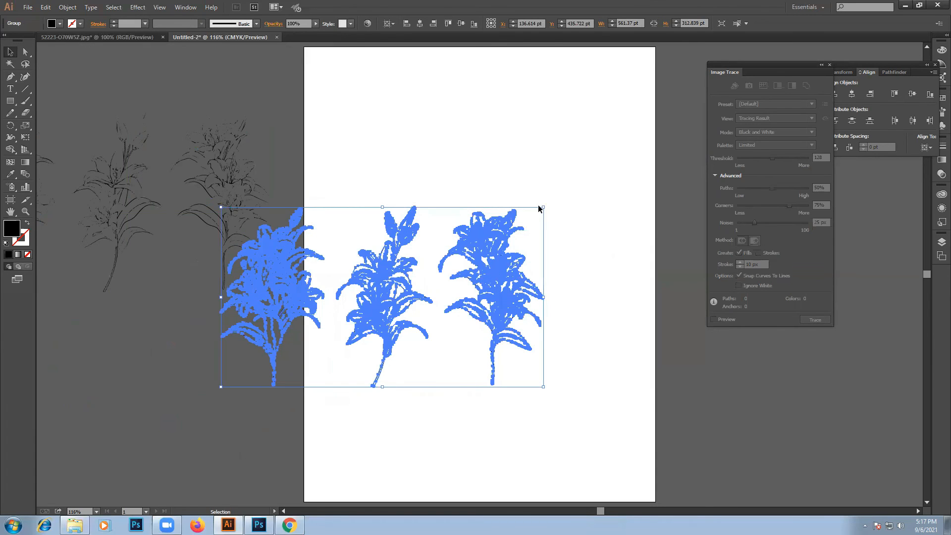
mouse_move(543, 208)
mouse_down()
mouse_move(684, 115)
mouse_move(697, 94)
mouse_up()
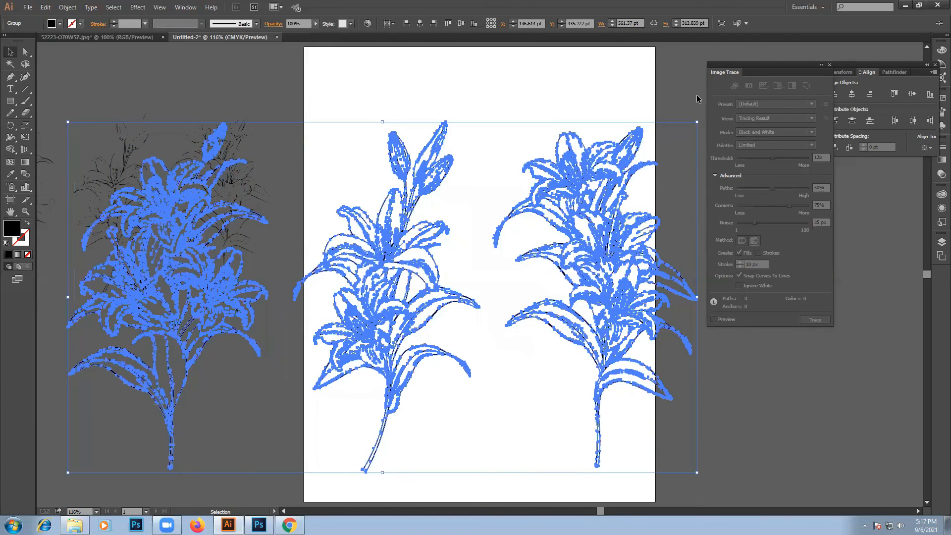
click(499, 99)
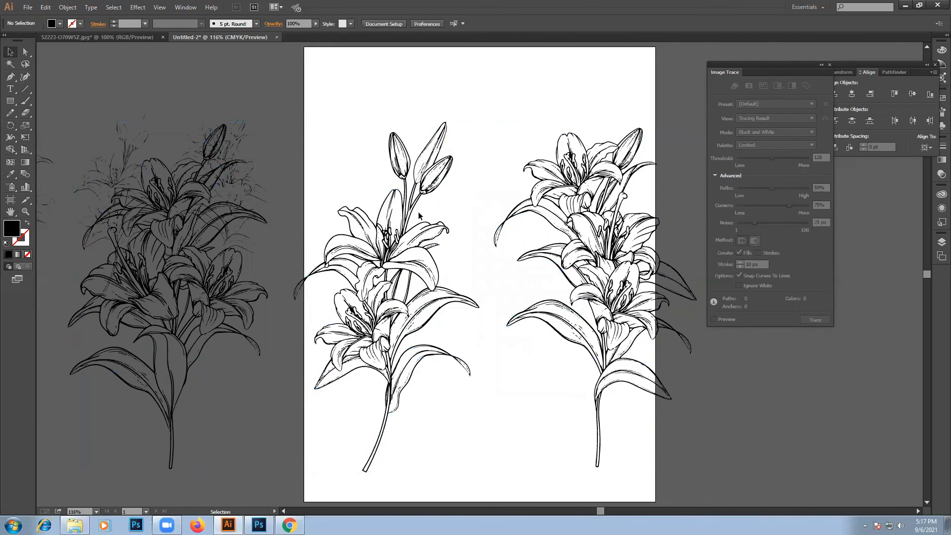
- Shift the enlarged lily group about 225 pt to the left so its rightmost bouquet sits centrally on the artboard
drag(386, 111, 575, 296)
drag(609, 197, 479, 194)
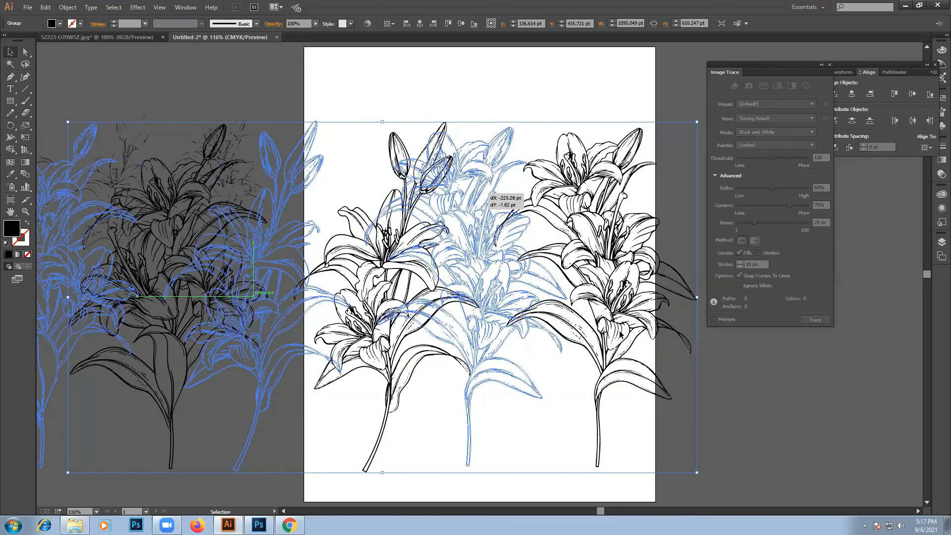
click(768, 423)
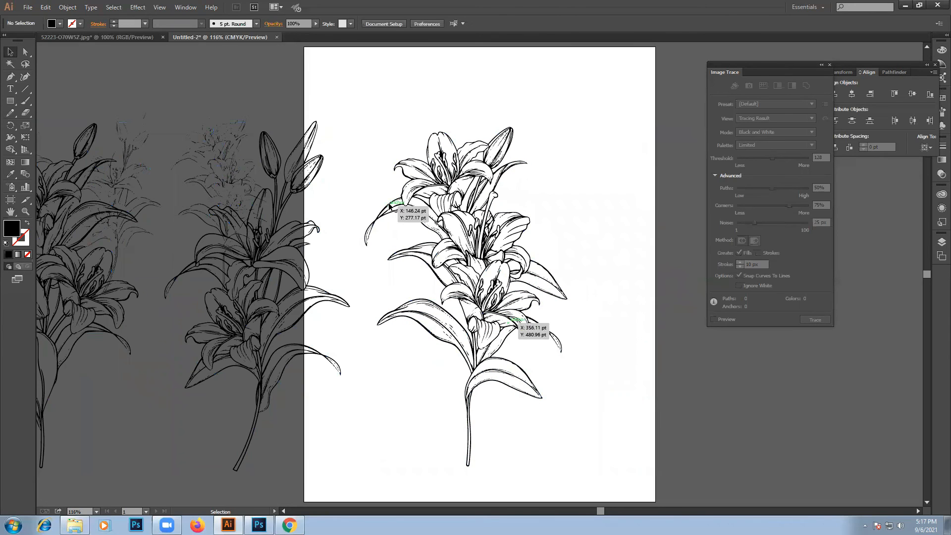
- Move the earlier, faint lily trace onto the artboard for comparison and delete it
mouse_move(206, 151)
mouse_down()
mouse_move(515, 113)
mouse_move(570, 149)
mouse_move(613, 199)
mouse_up()
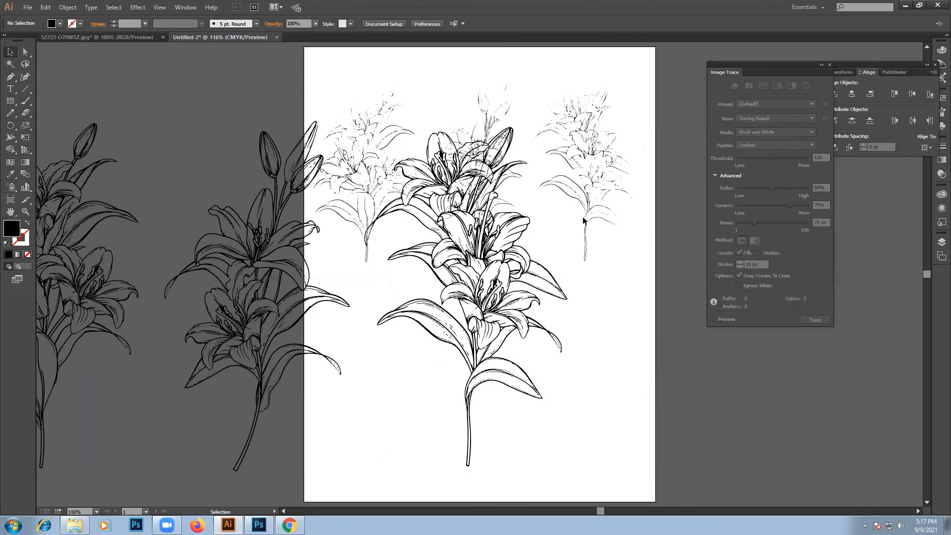
drag(570, 134, 705, 305)
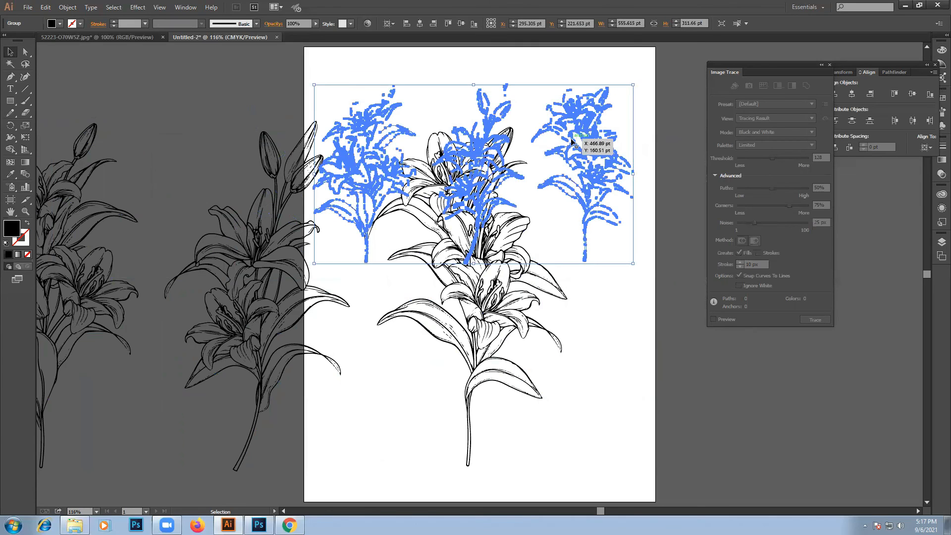
key(Delete)
click(372, 357)
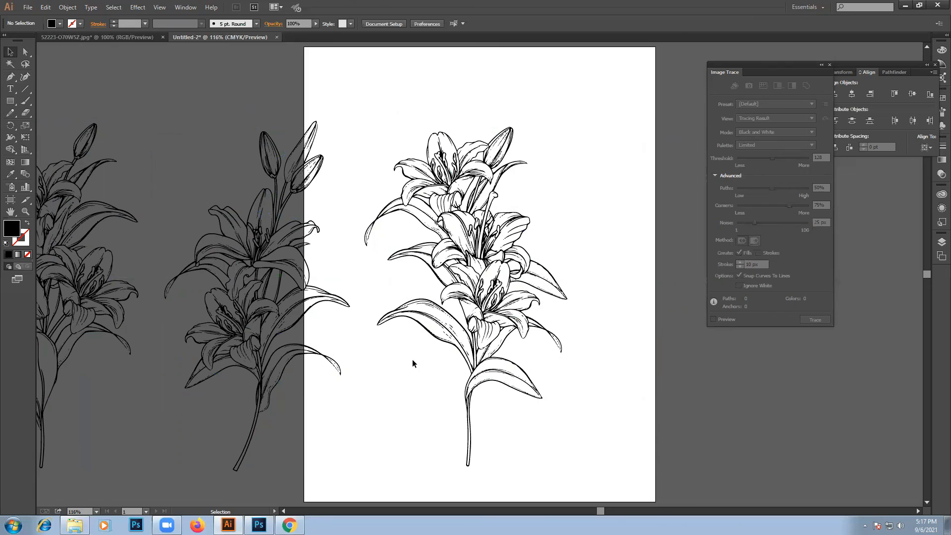